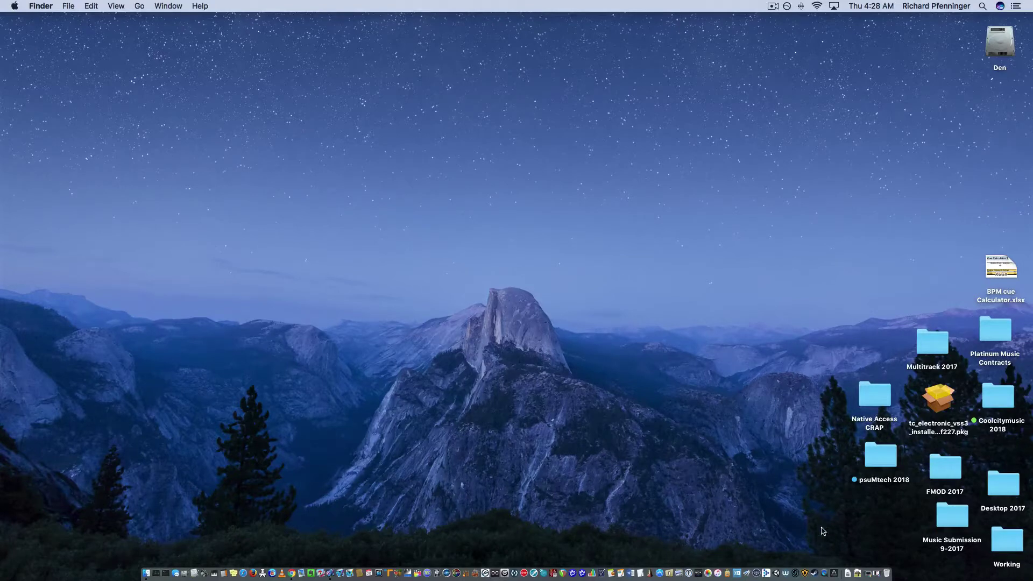
# Step: Launch FMOD Studio from the Dock
pyautogui.click(794, 560)
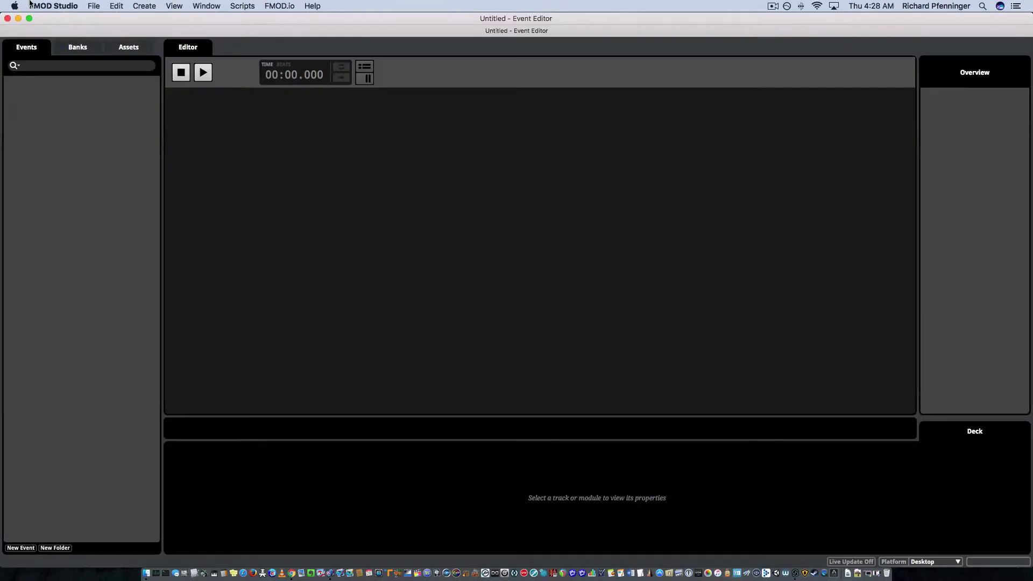
# Step: Open the recent project Tutorial 2017.fspro from the File menu
pyautogui.click(94, 7)
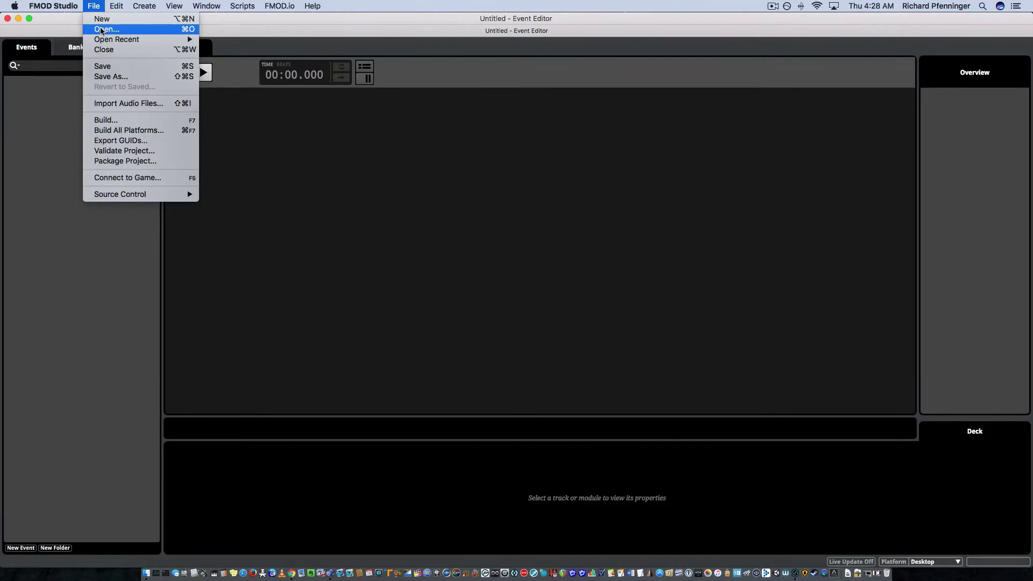
pyautogui.moveTo(109, 39)
pyautogui.click(244, 39)
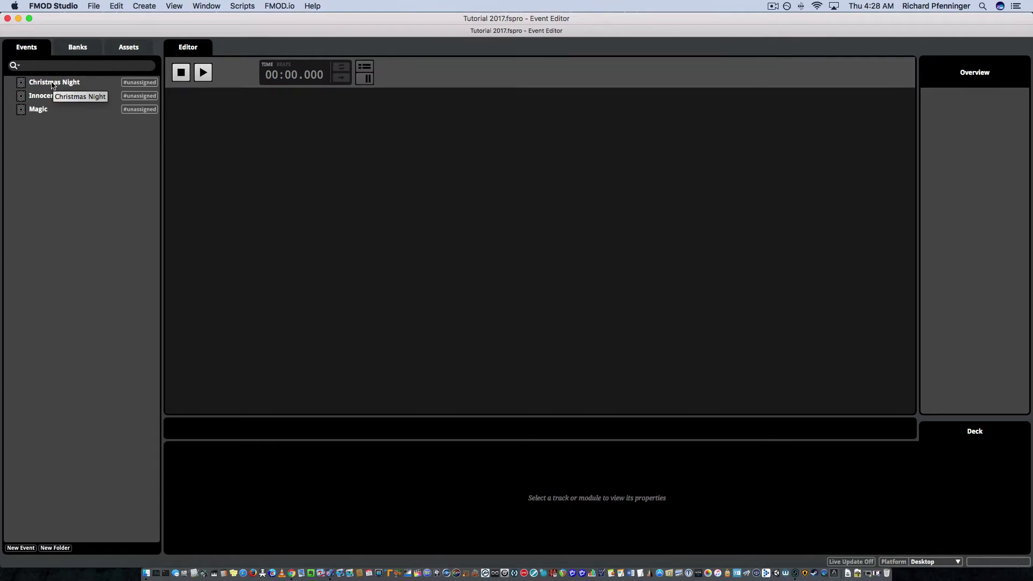
pyautogui.click(53, 83)
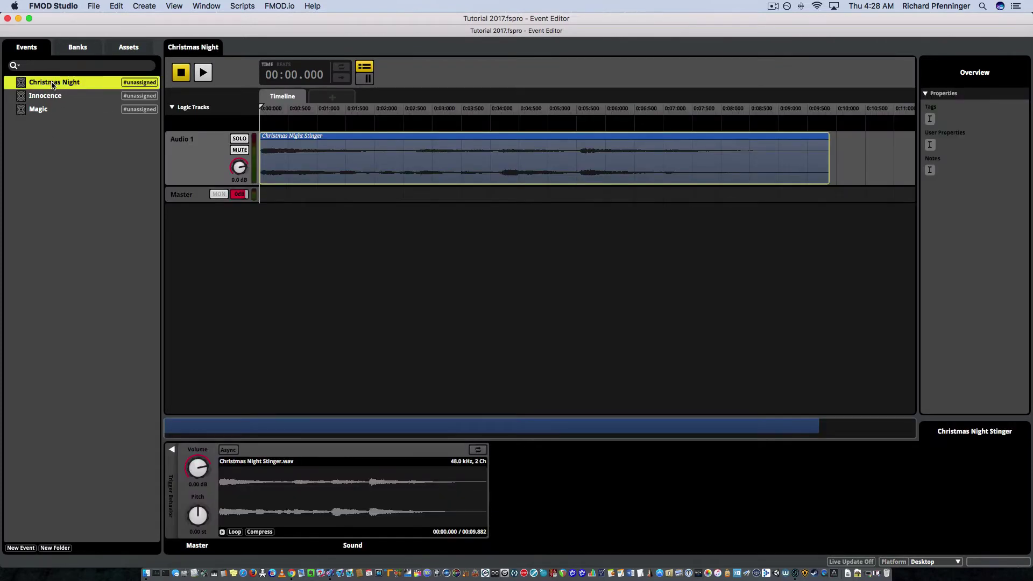
pyautogui.click(203, 72)
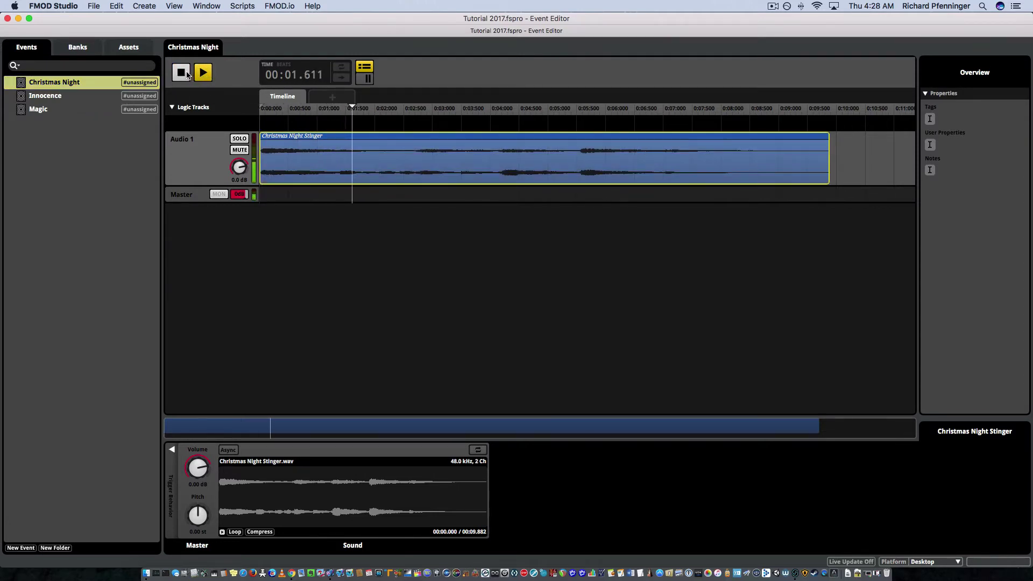
pyautogui.click(187, 74)
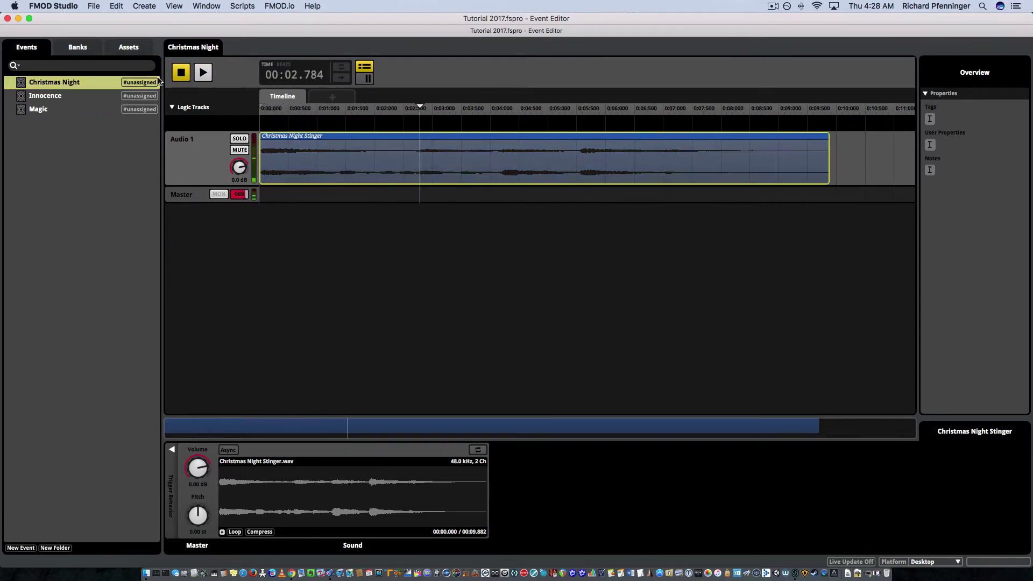
pyautogui.click(70, 94)
pyautogui.click(201, 74)
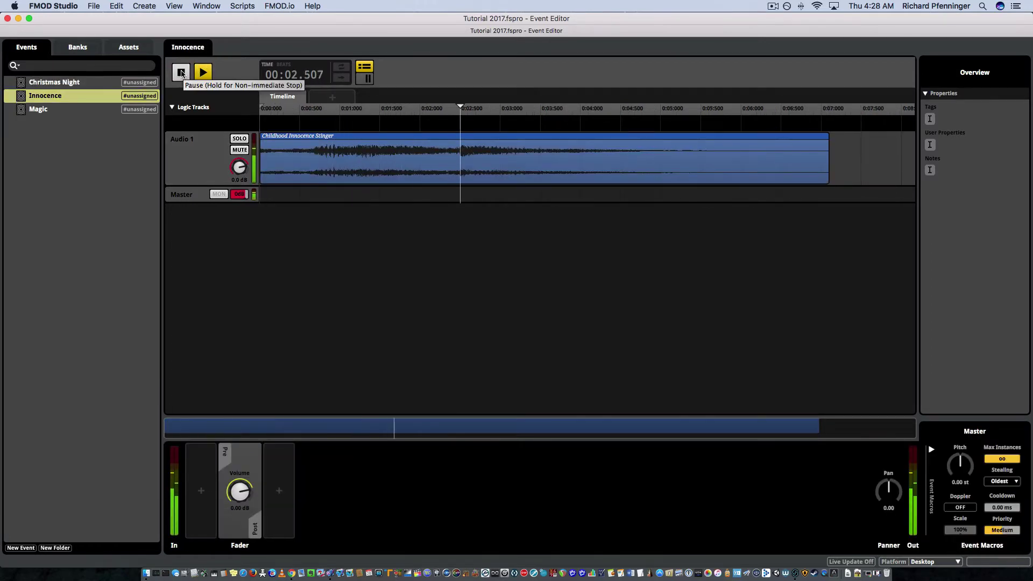
pyautogui.click(181, 74)
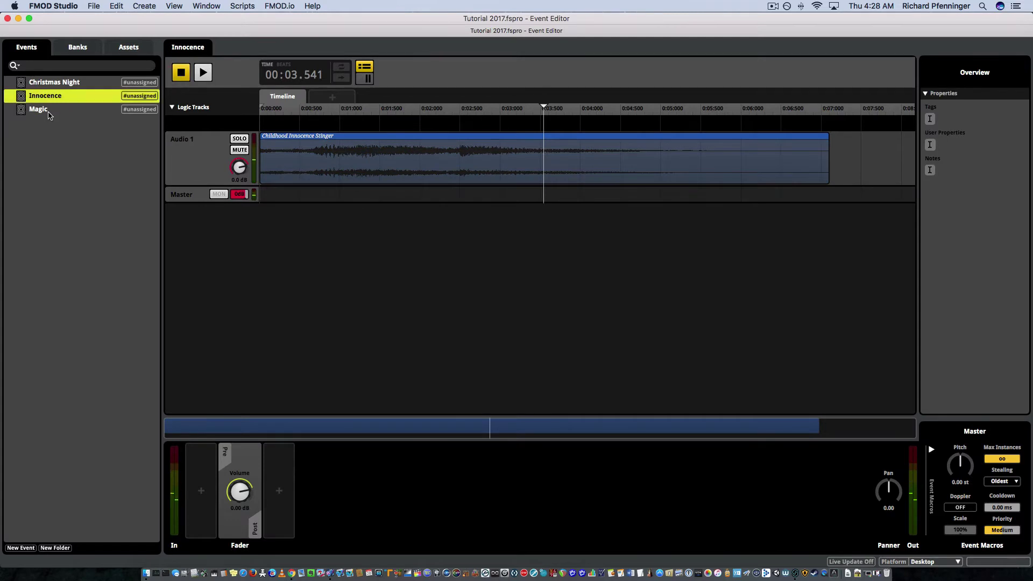
pyautogui.click(51, 111)
pyautogui.click(204, 73)
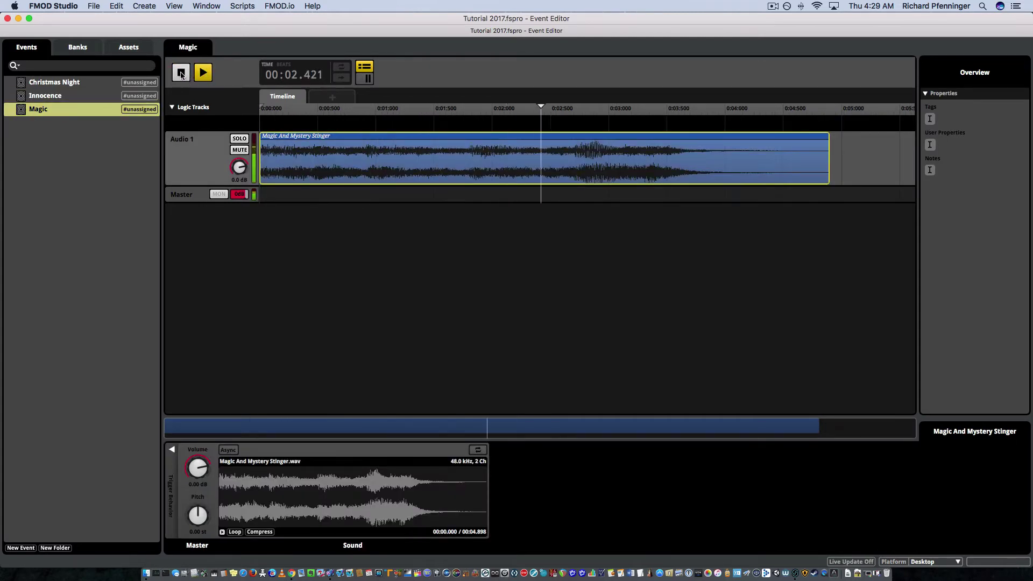
pyautogui.click(180, 74)
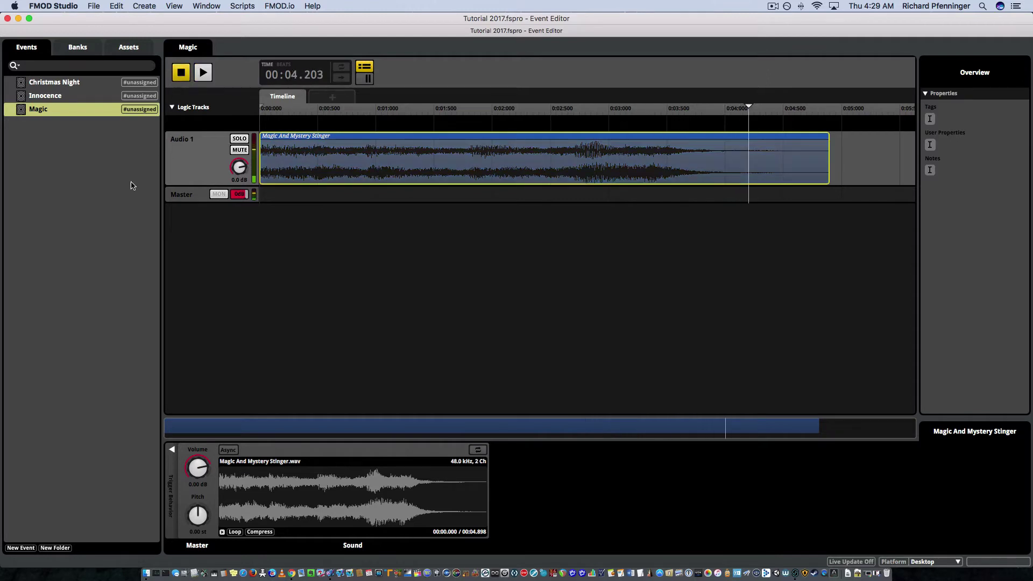
pyautogui.click(100, 236)
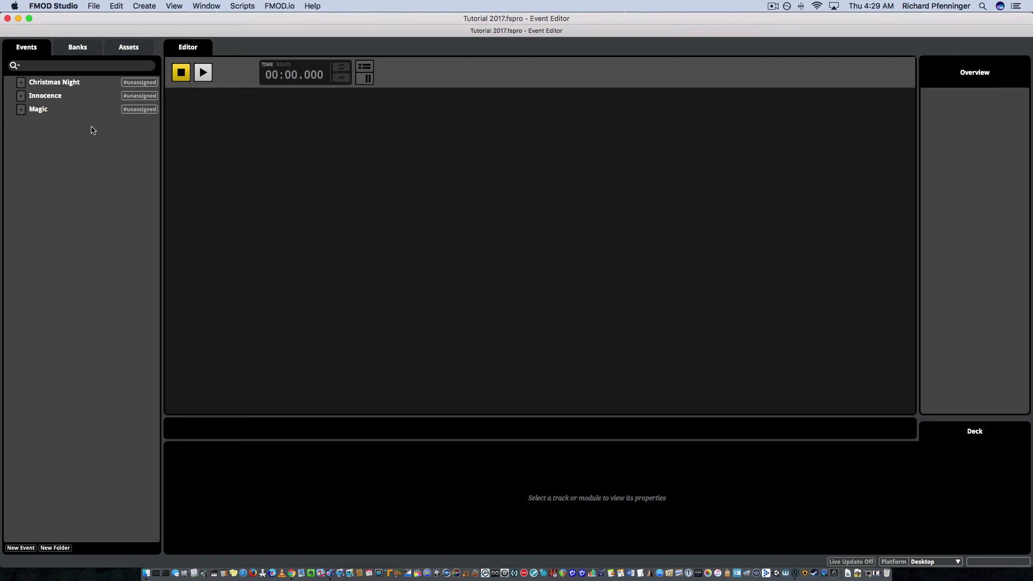
# Step: Create a new bank named 'Children's Forest' in the Banks list
pyautogui.click(78, 49)
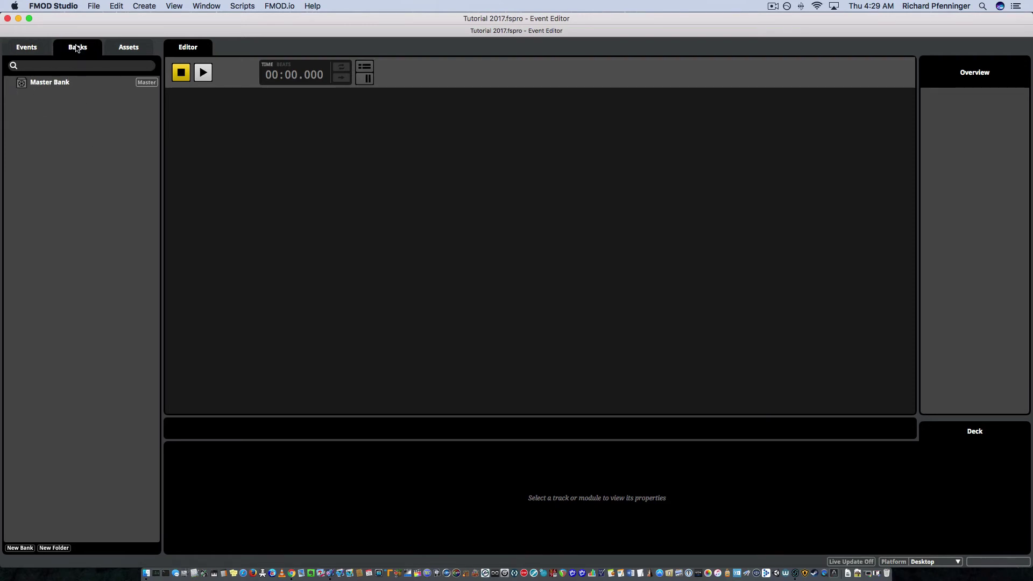
pyautogui.rightClick(54, 111)
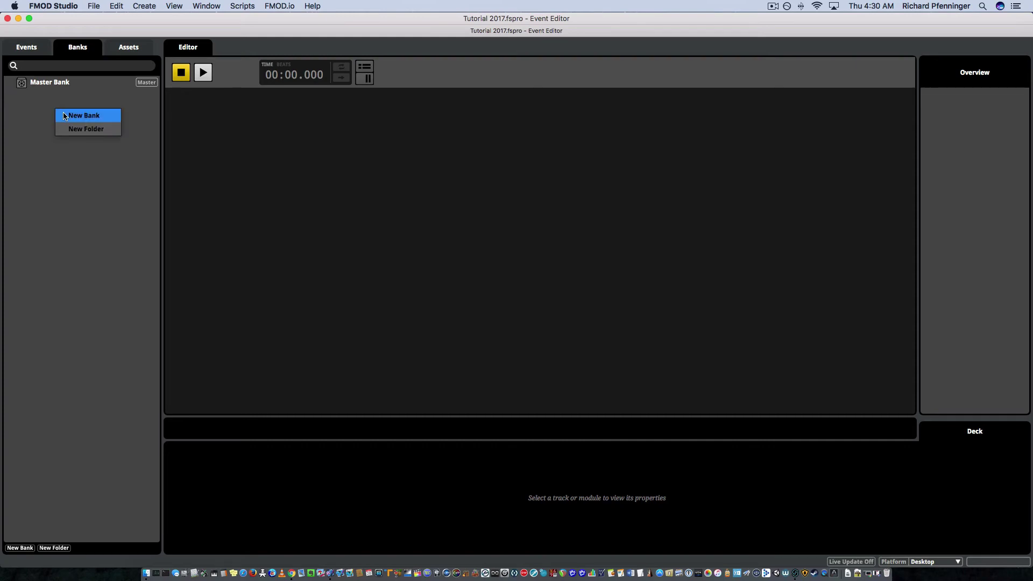
pyautogui.click(64, 115)
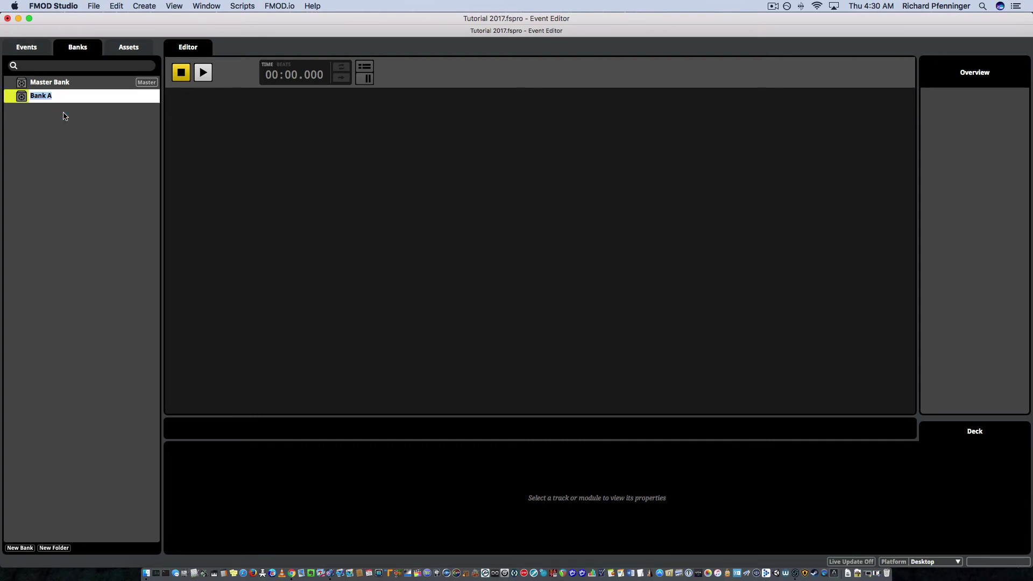
pyautogui.write("Children's Forest")
pyautogui.press('Return')
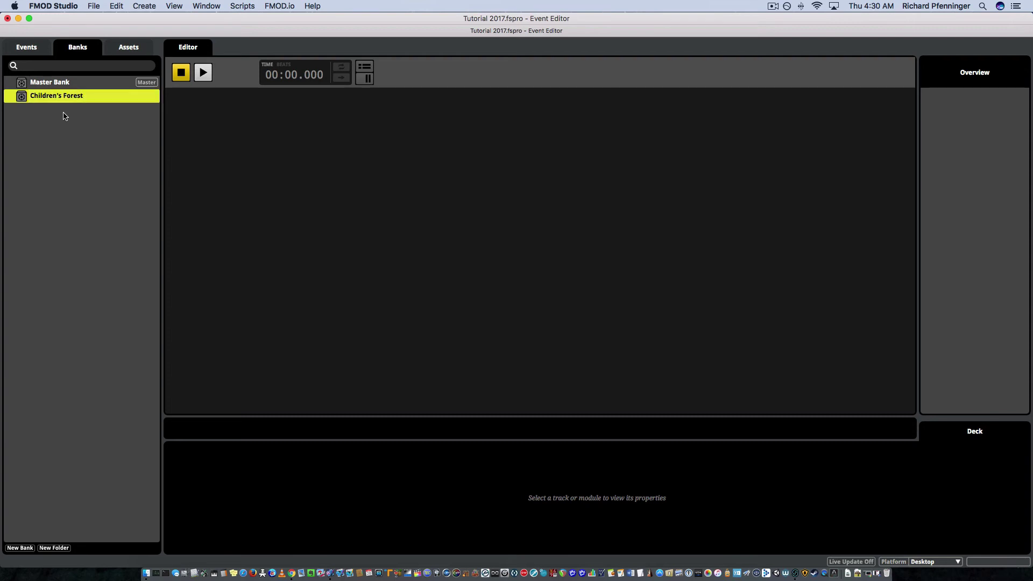
# Step: Back in the Events list, assign Christmas Night to the Children's Forest bank
pyautogui.click(38, 51)
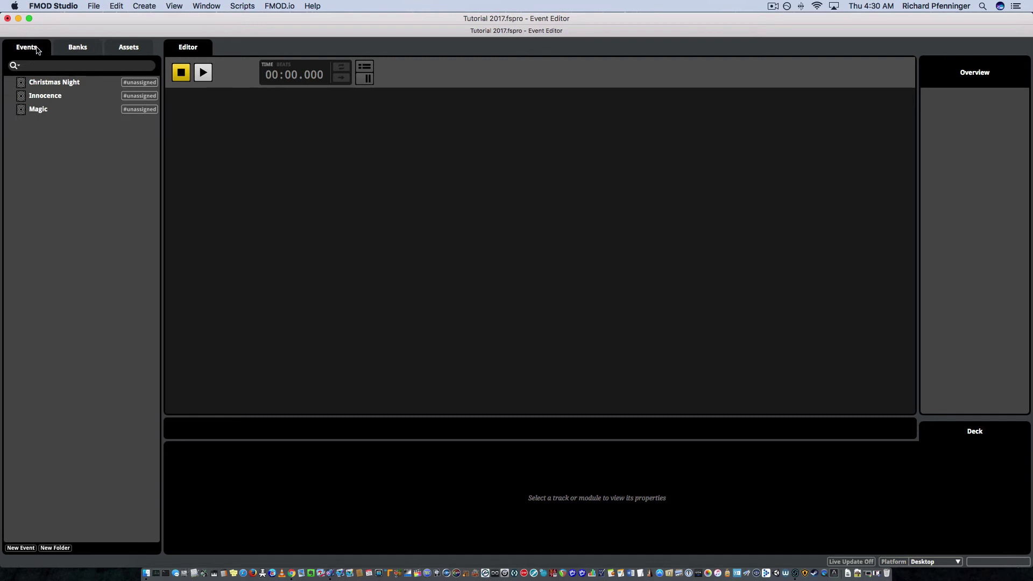
pyautogui.rightClick(134, 86)
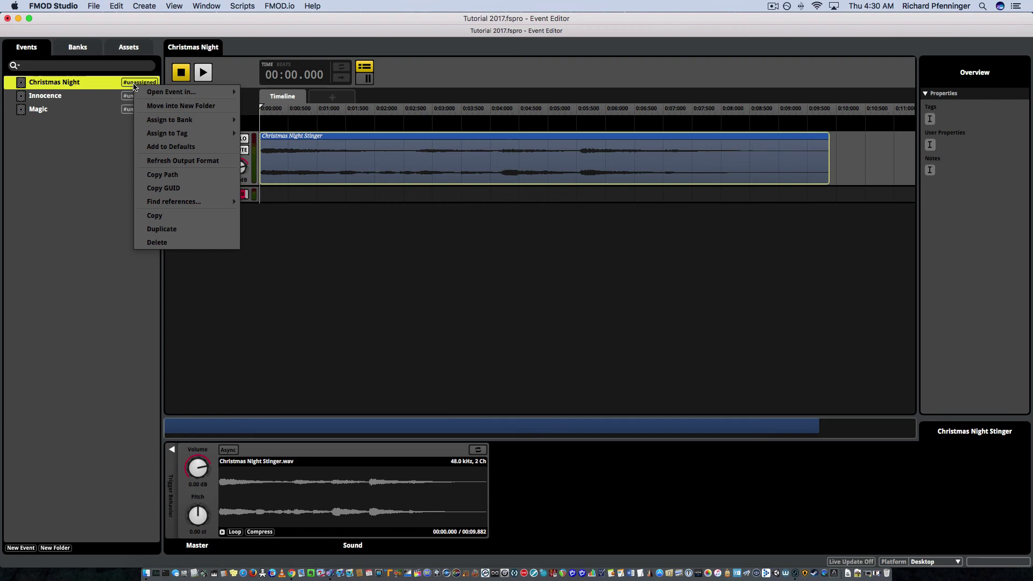
pyautogui.moveTo(146, 120)
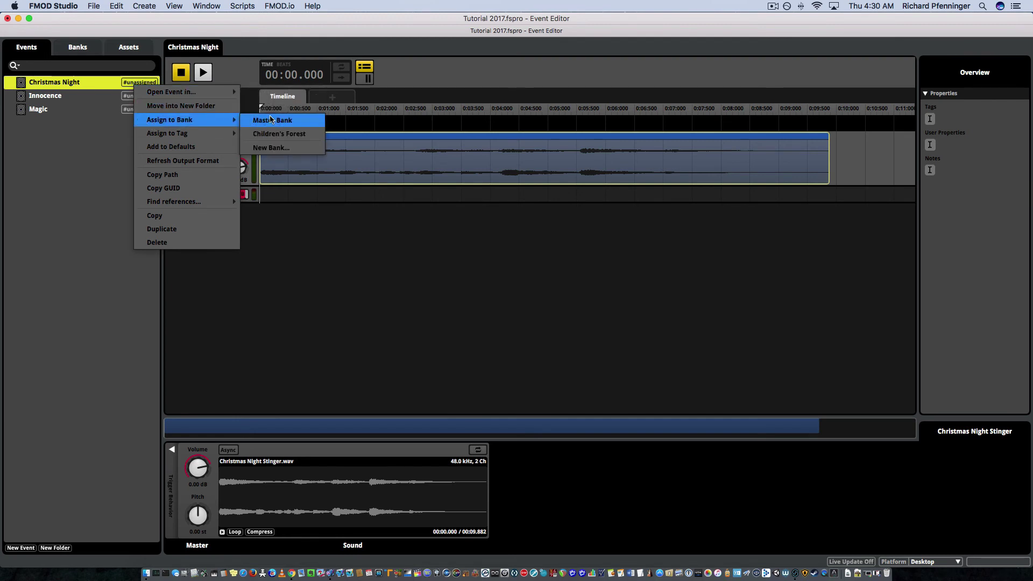
pyautogui.click(277, 134)
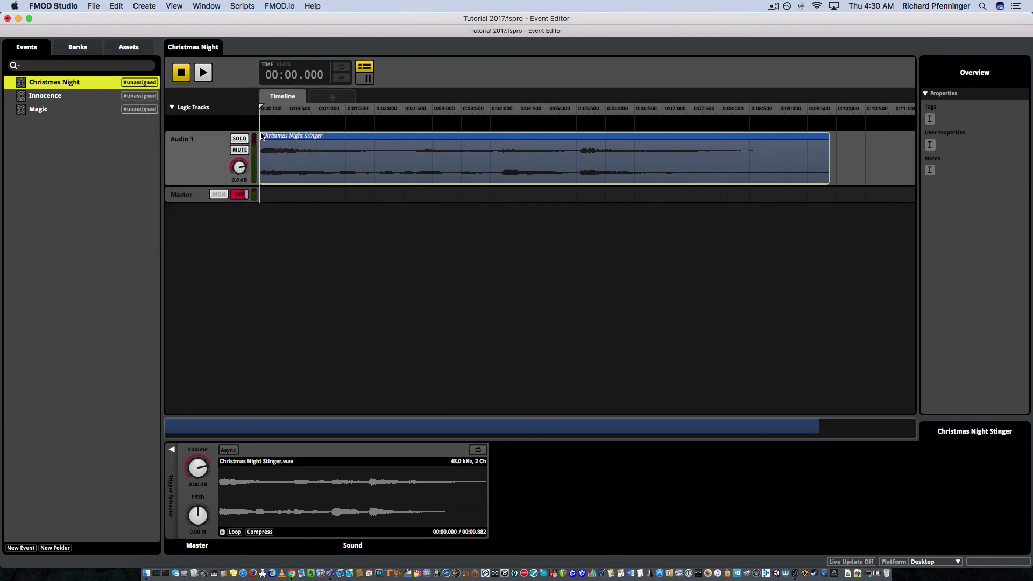
# Step: Assign the Innocence and Magic events to the Children's Forest bank as well
pyautogui.click(142, 101)
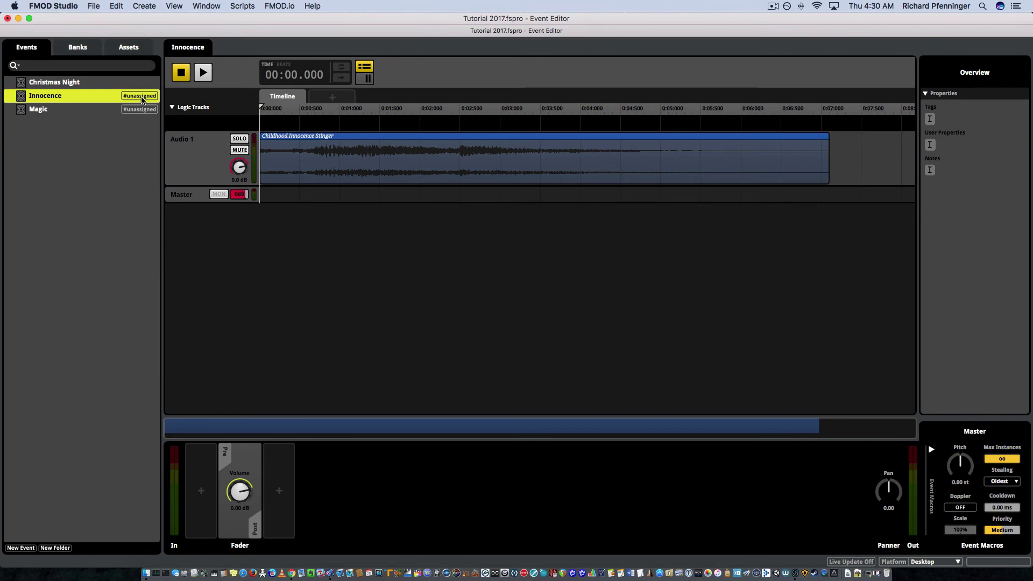
pyautogui.rightClick(143, 100)
pyautogui.moveTo(164, 133)
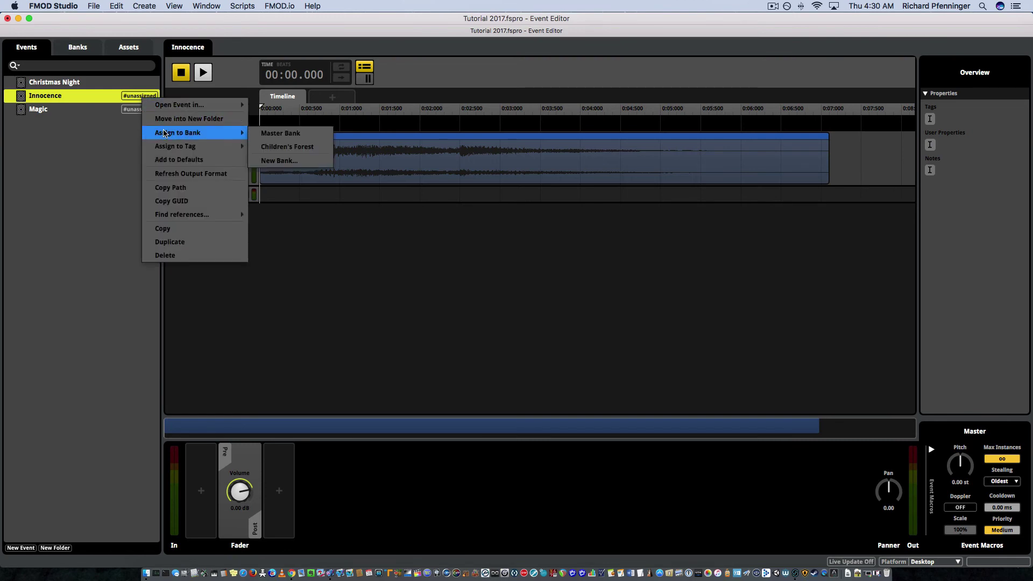
pyautogui.click(257, 147)
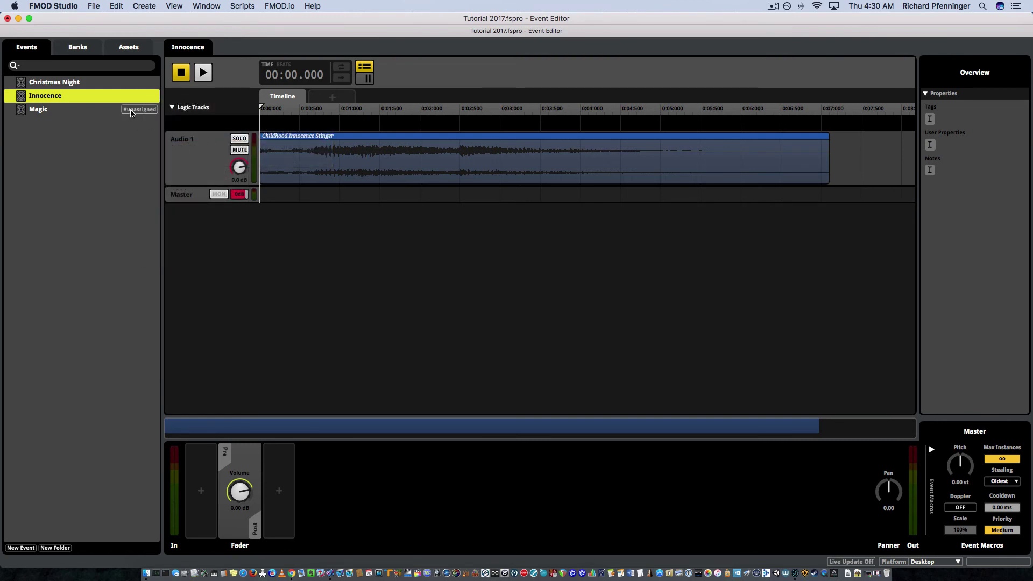
pyautogui.click(132, 112)
pyautogui.rightClick(131, 113)
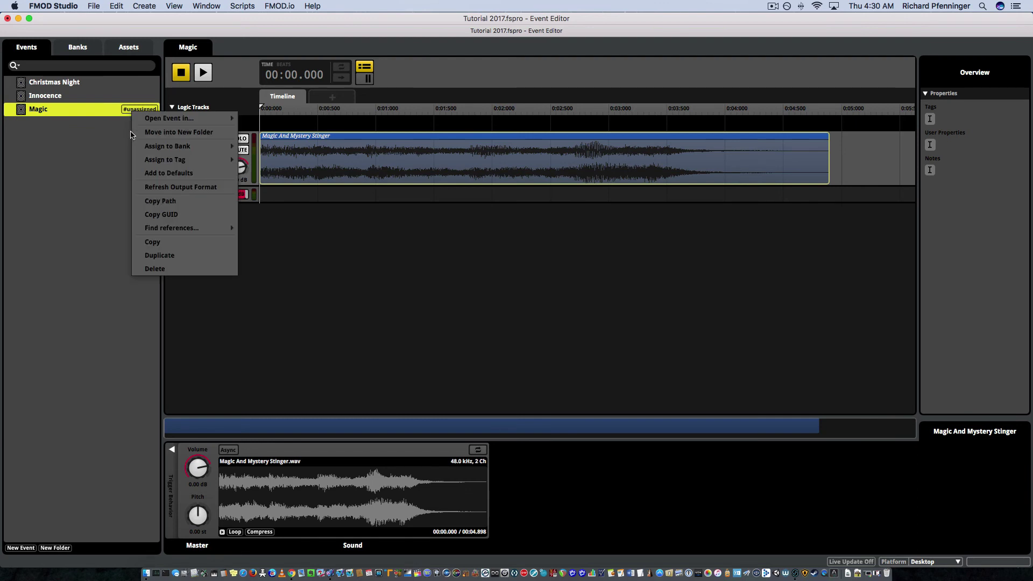
pyautogui.moveTo(147, 147)
pyautogui.click(253, 162)
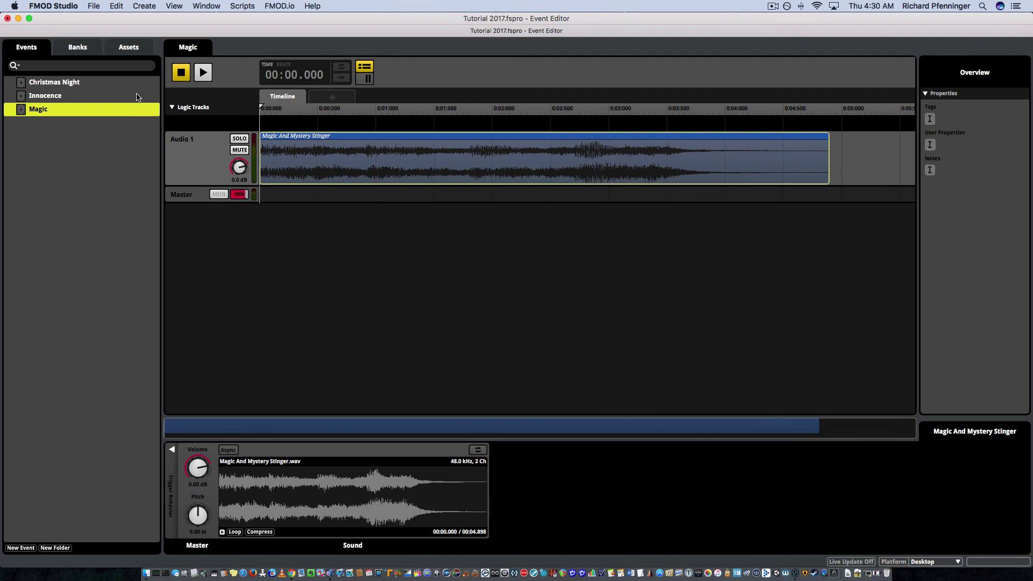
# Step: Expand Children's Forest in the Banks list to check its events and select Christmas Night
pyautogui.click(75, 50)
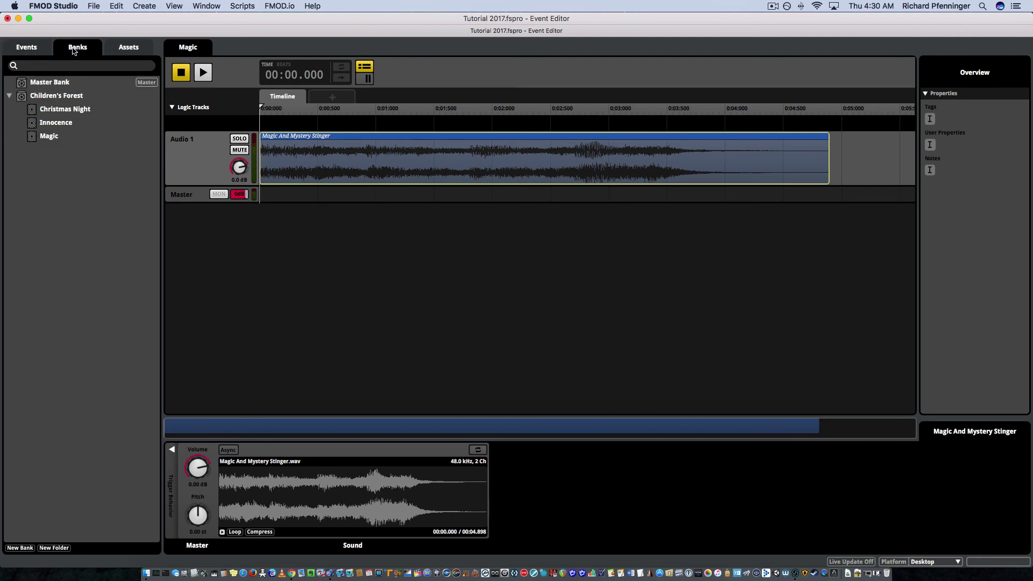
pyautogui.click(10, 95)
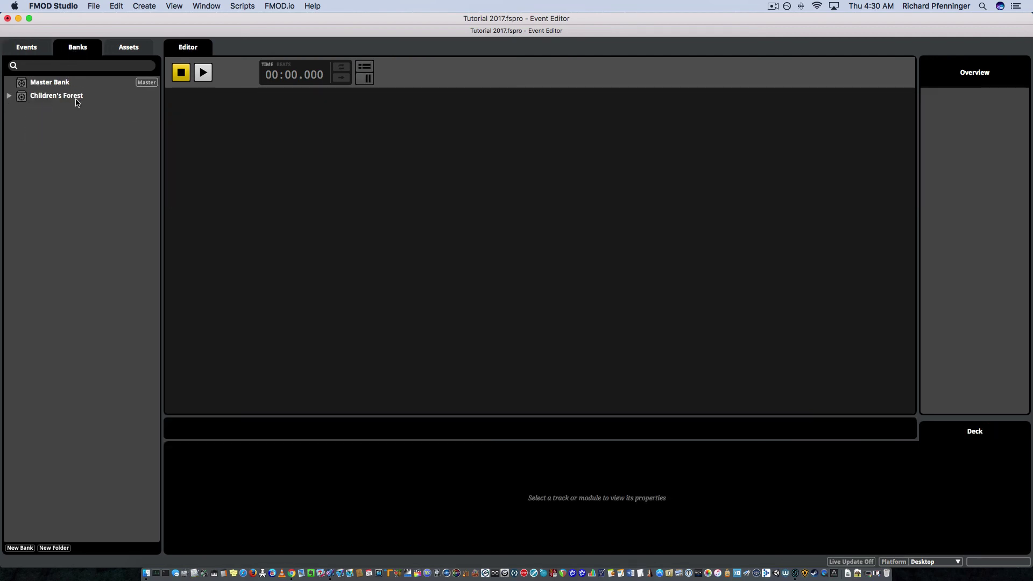
pyautogui.click(9, 95)
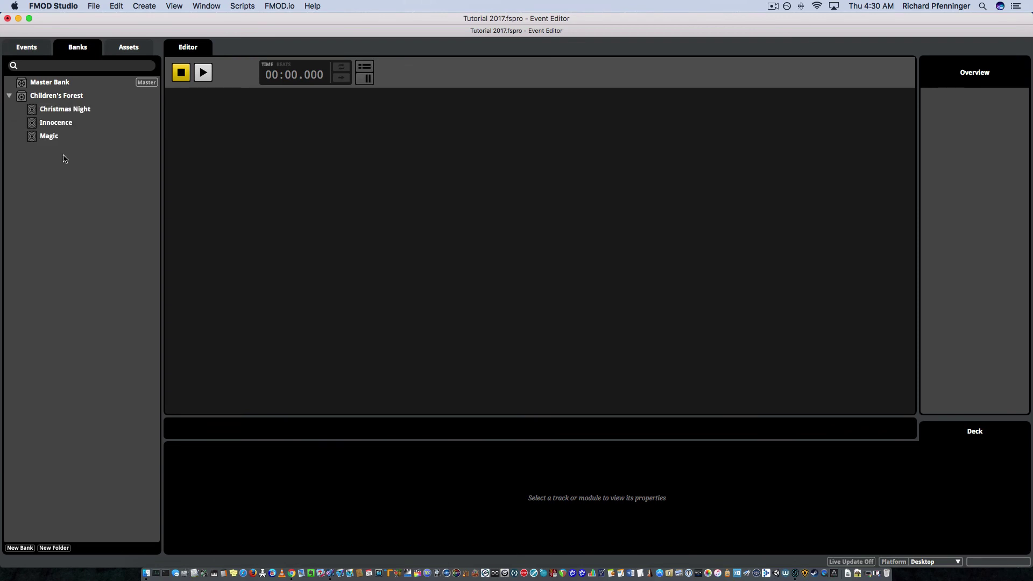
pyautogui.click(59, 110)
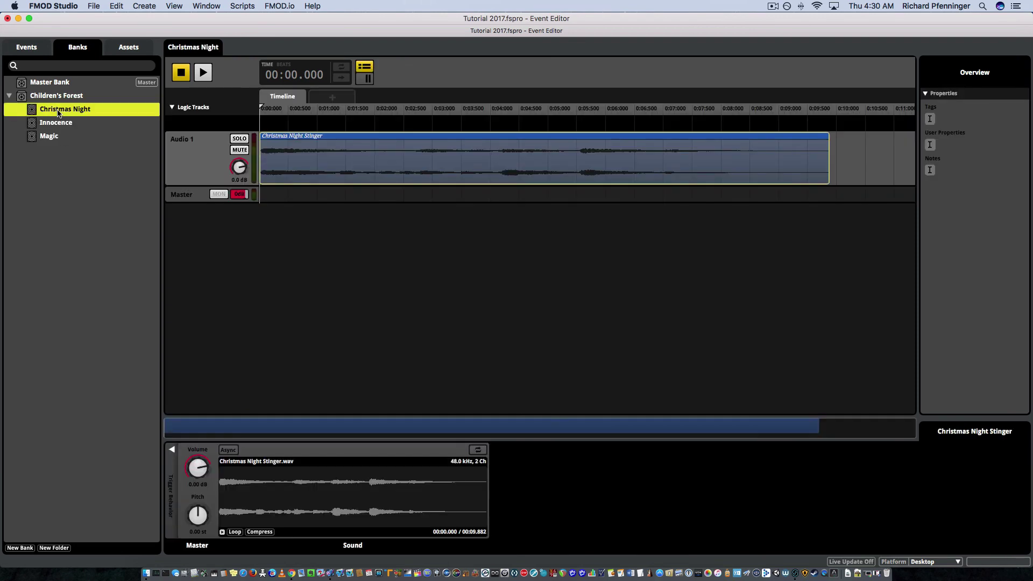
# Step: Preview Christmas Night with a quick play and stop, then collapse the bank
pyautogui.click(202, 76)
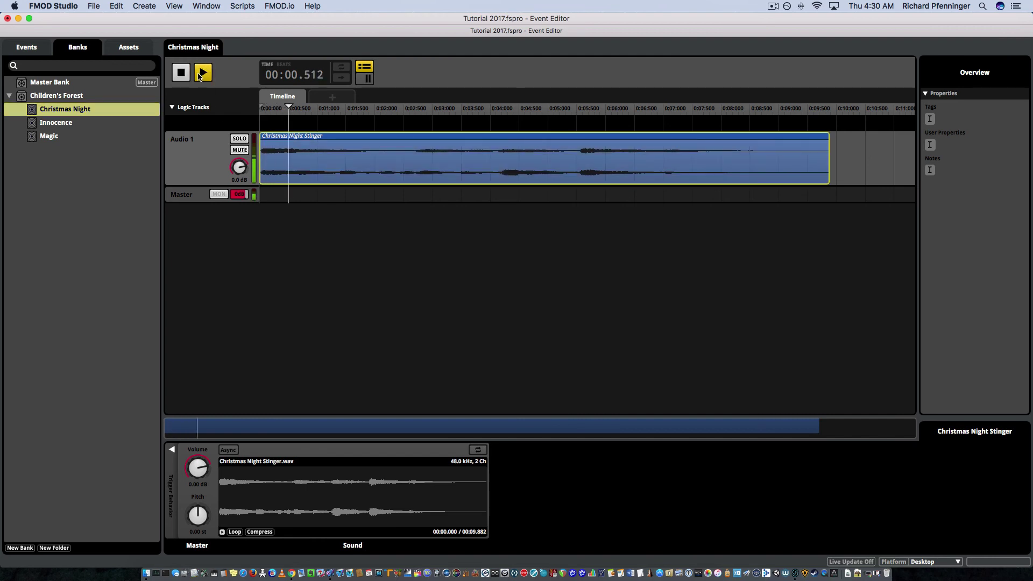
pyautogui.click(182, 73)
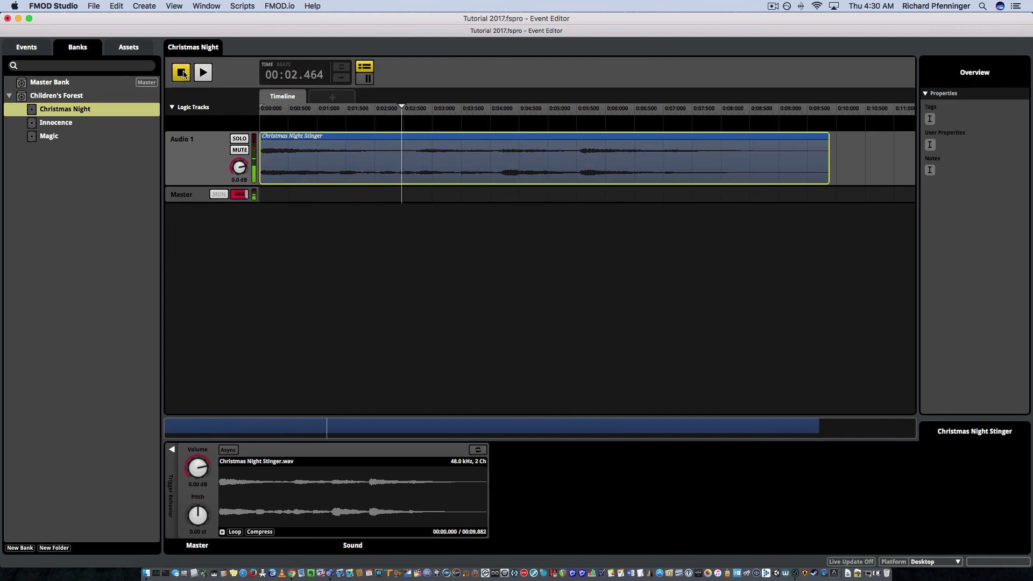
pyautogui.click(11, 96)
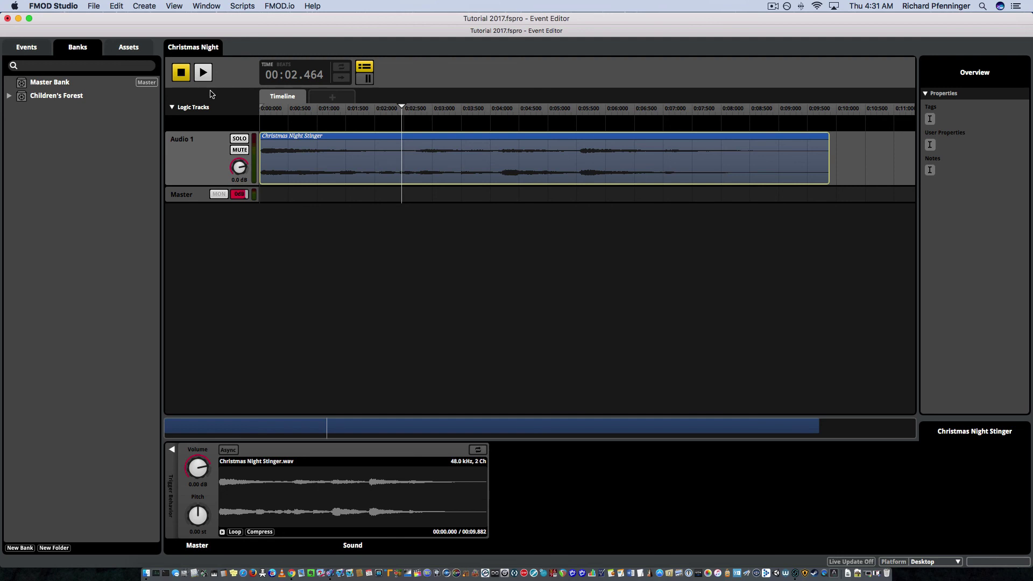
# Step: Rewind Christmas Night's playhead to the start and return to the Events list
pyautogui.click(175, 76)
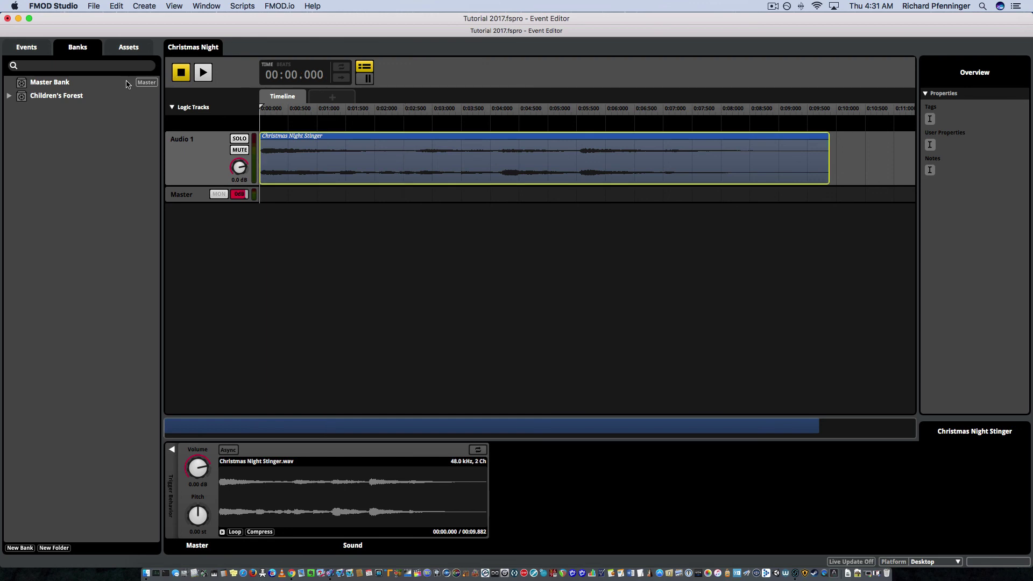
pyautogui.click(36, 52)
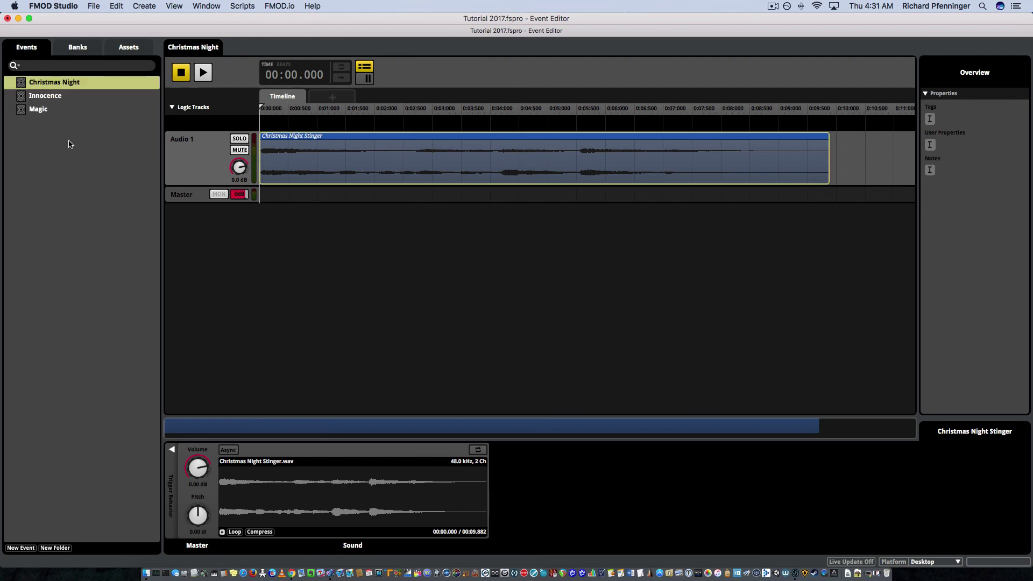
pyautogui.click(182, 73)
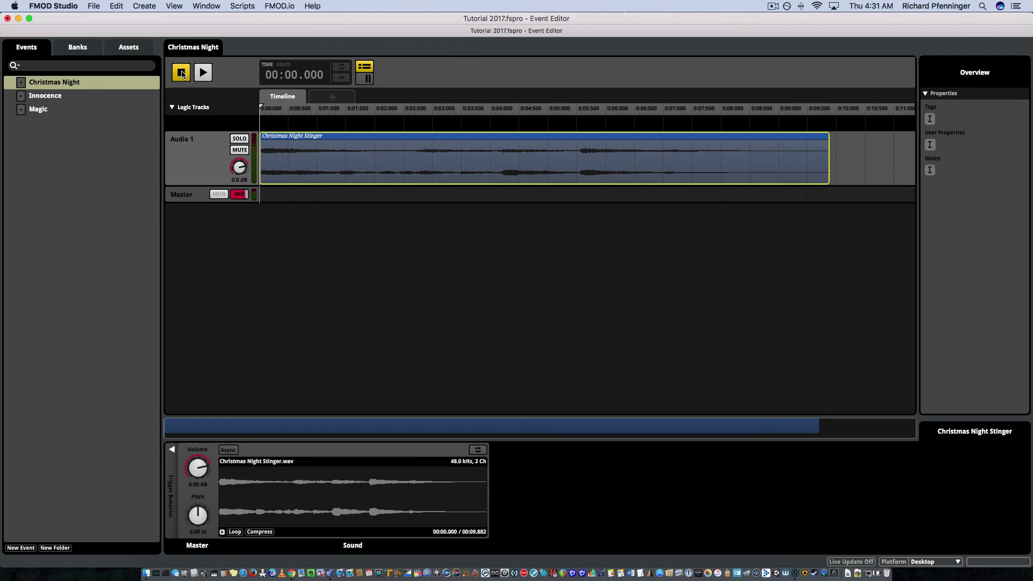